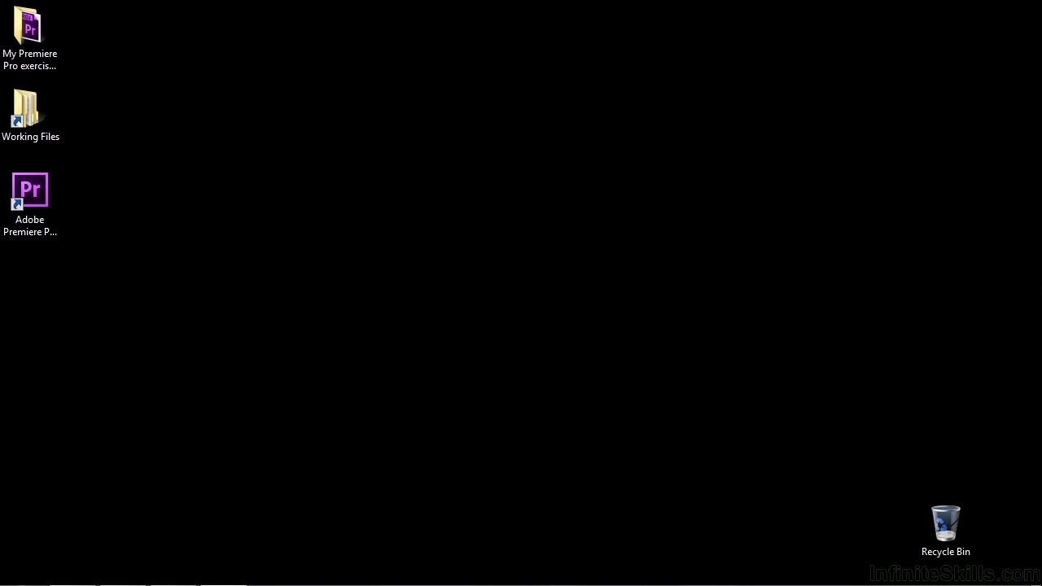
Launch Adobe Premiere Pro and start a new project stored in the desktop folder "My Premiere Pro exercise files"
{"action": "double_click", "coordinate": [53, 190]}
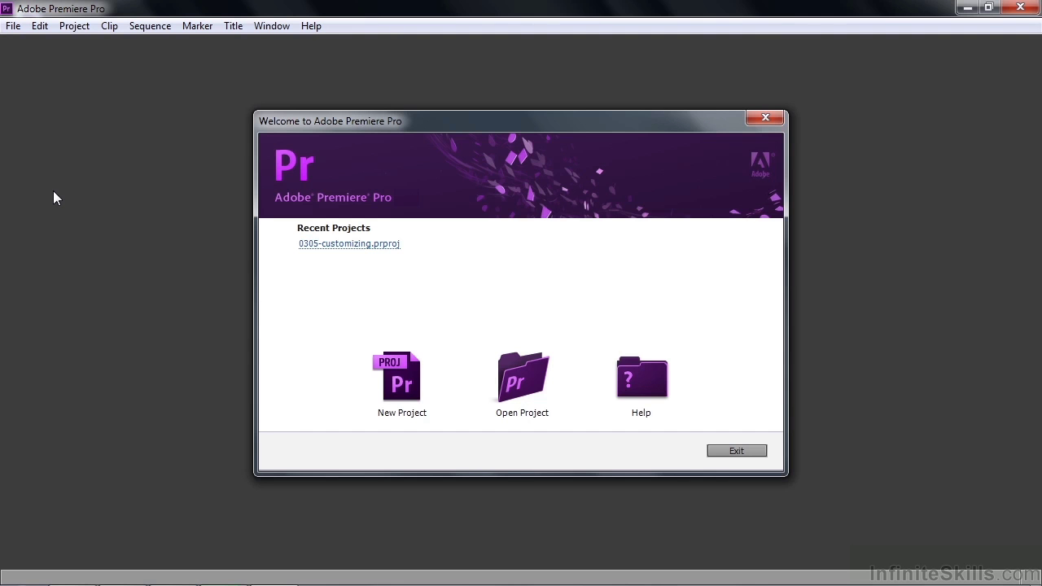
{"action": "left_click", "coordinate": [410, 389]}
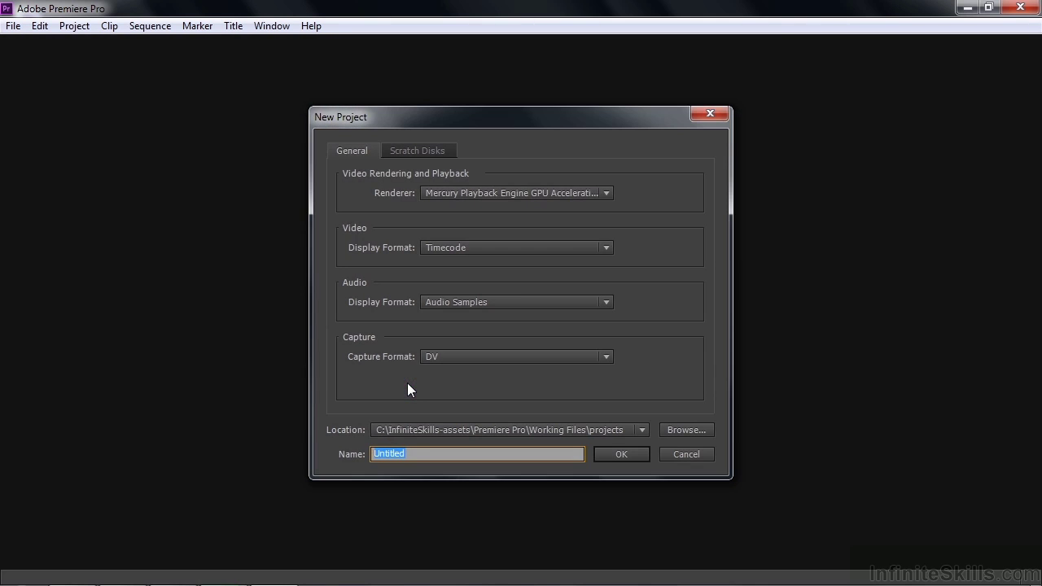
{"action": "left_click", "coordinate": [686, 430]}
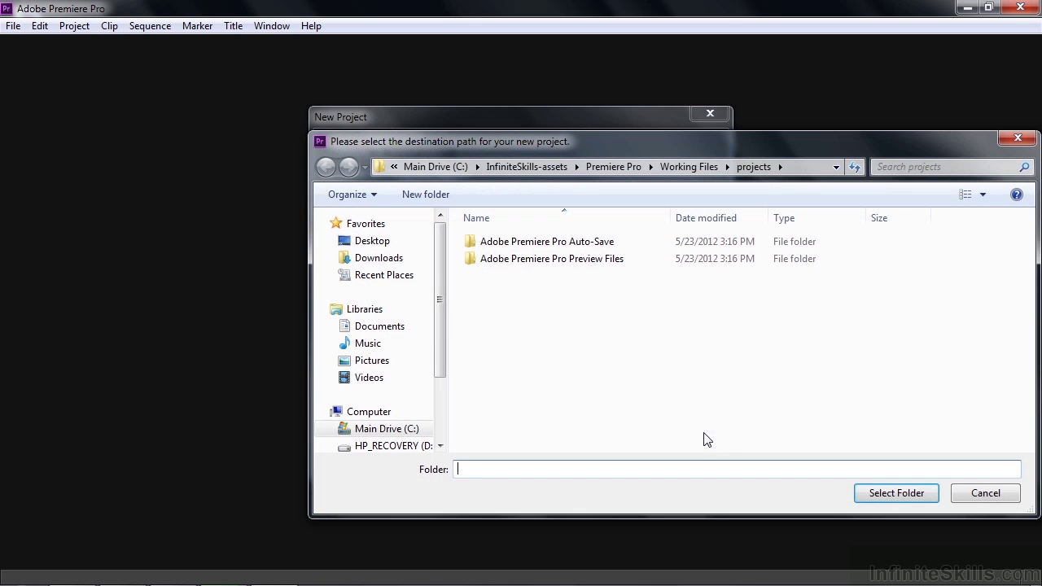
{"action": "left_click", "coordinate": [372, 242]}
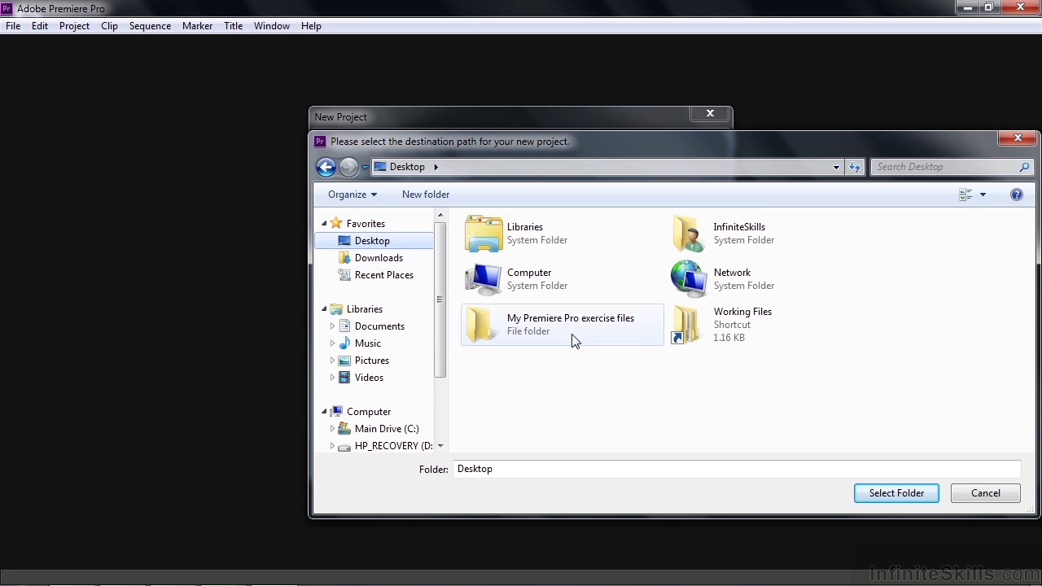
{"action": "left_click", "coordinate": [547, 330]}
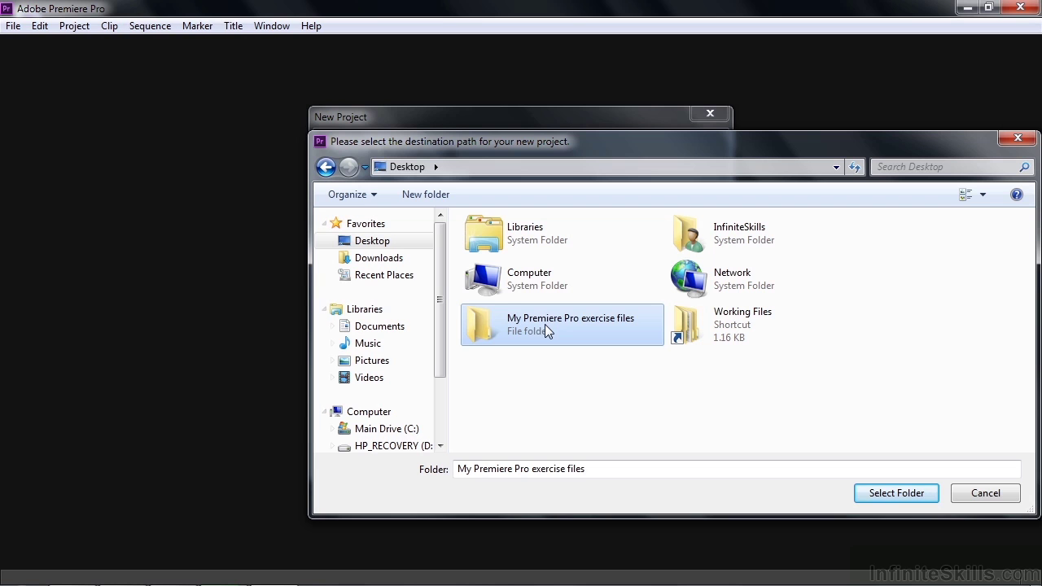
{"action": "left_click", "coordinate": [891, 494]}
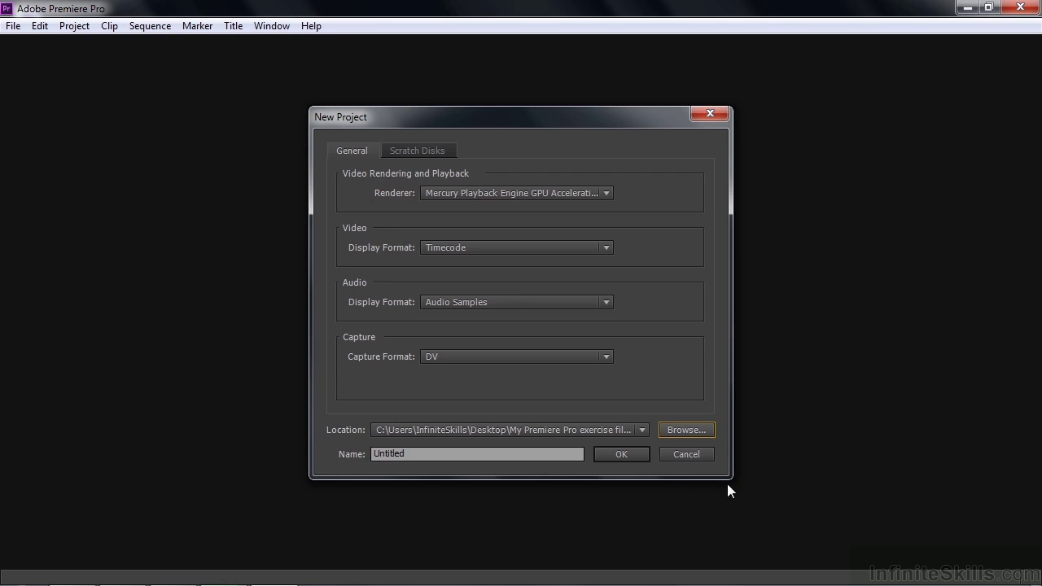
Name the project "importing media" and create it without adding a sequence
{"action": "left_click_drag", "start_coordinate": [508, 454], "coordinate": [345, 454]}
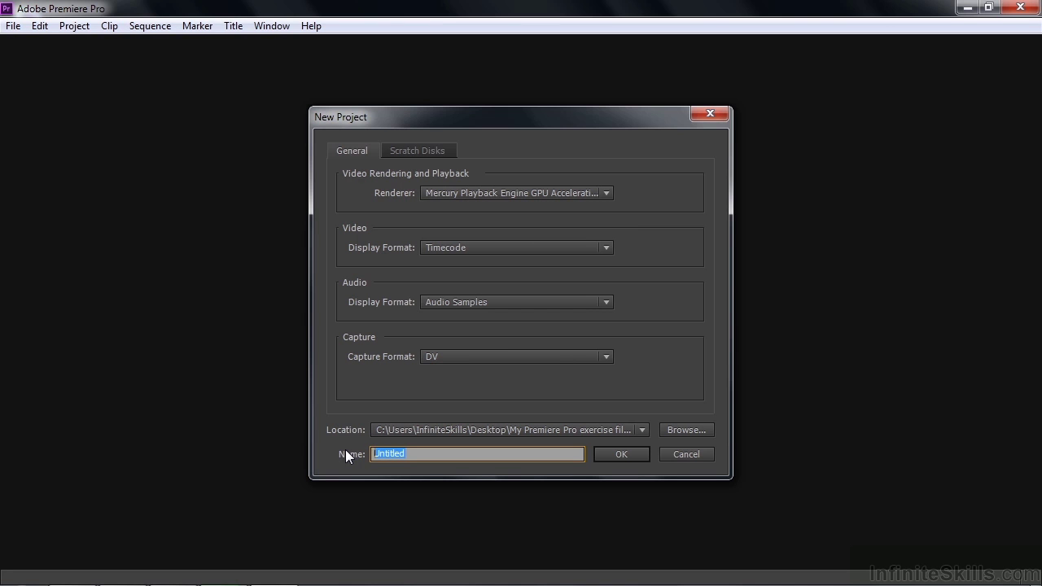
{"action": "type", "text": "importing media"}
{"action": "left_click", "coordinate": [625, 454]}
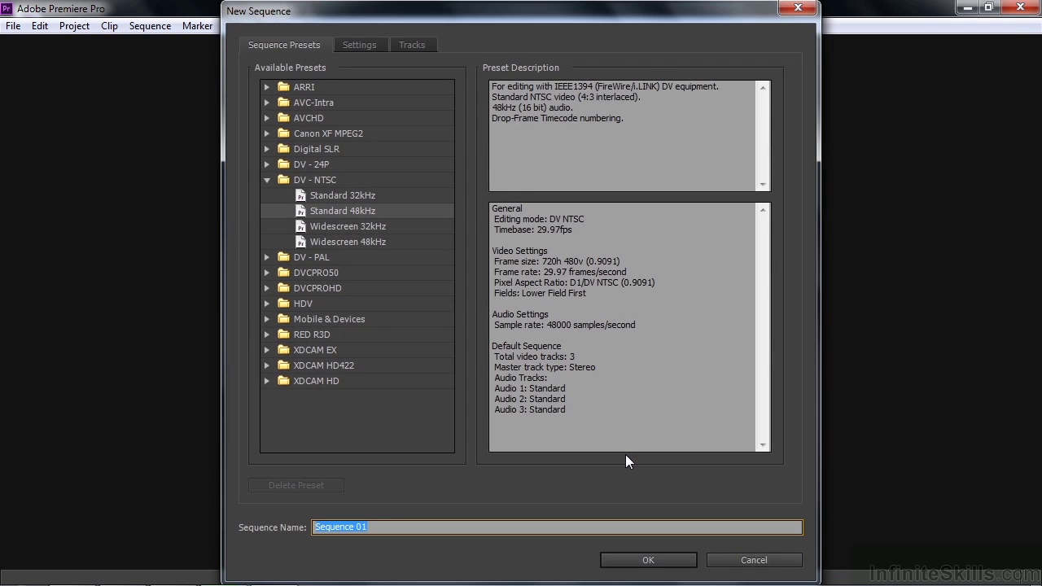
{"action": "left_click", "coordinate": [752, 560]}
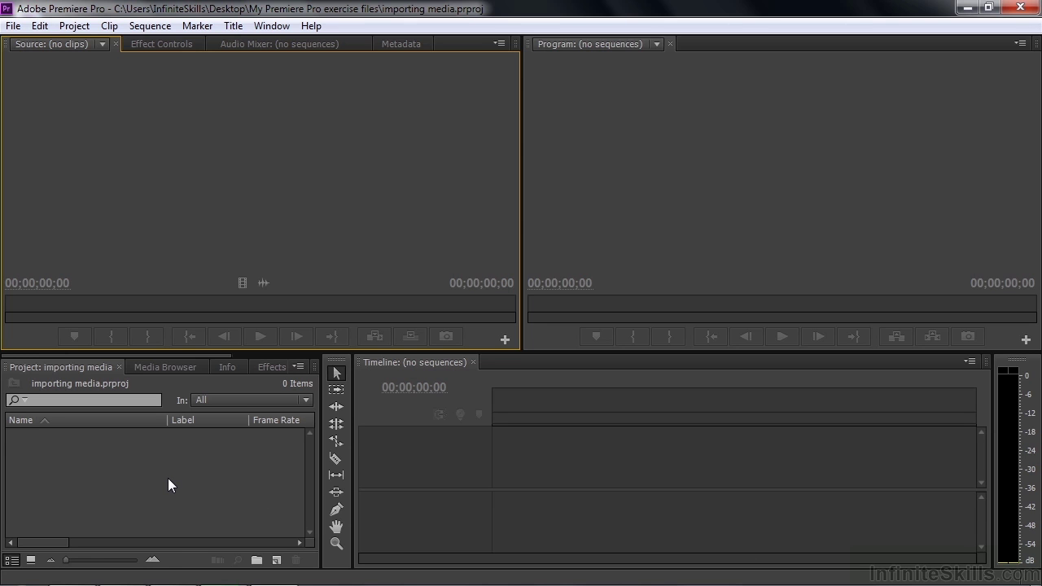
Browse to the bike-riding folder inside Working Files in the Media Browser and preview the bike-riding-1.mp4 clip by scrubbing its thumbnail
{"action": "left_click", "coordinate": [169, 366]}
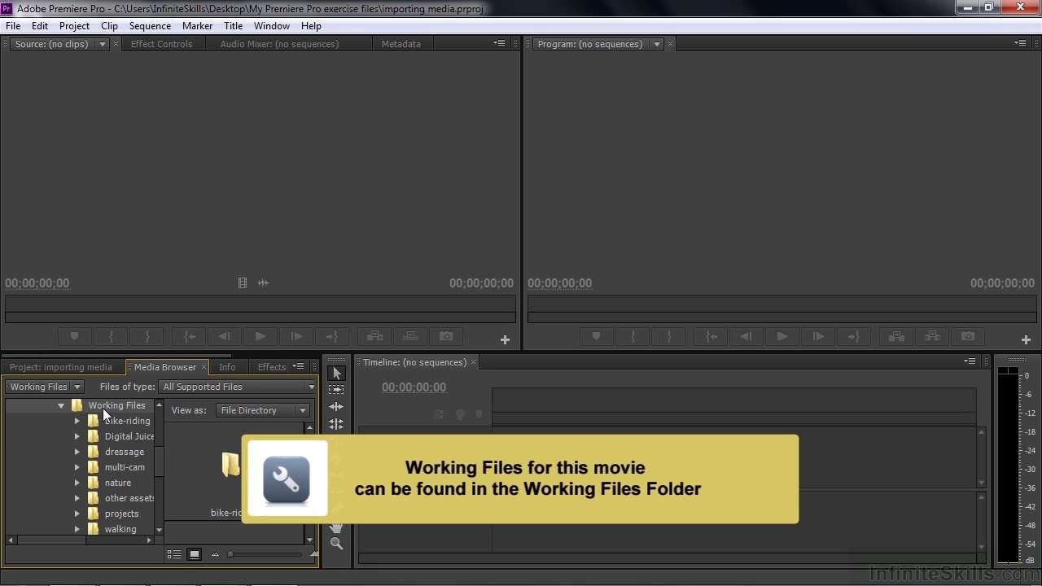
{"action": "left_click", "coordinate": [104, 420]}
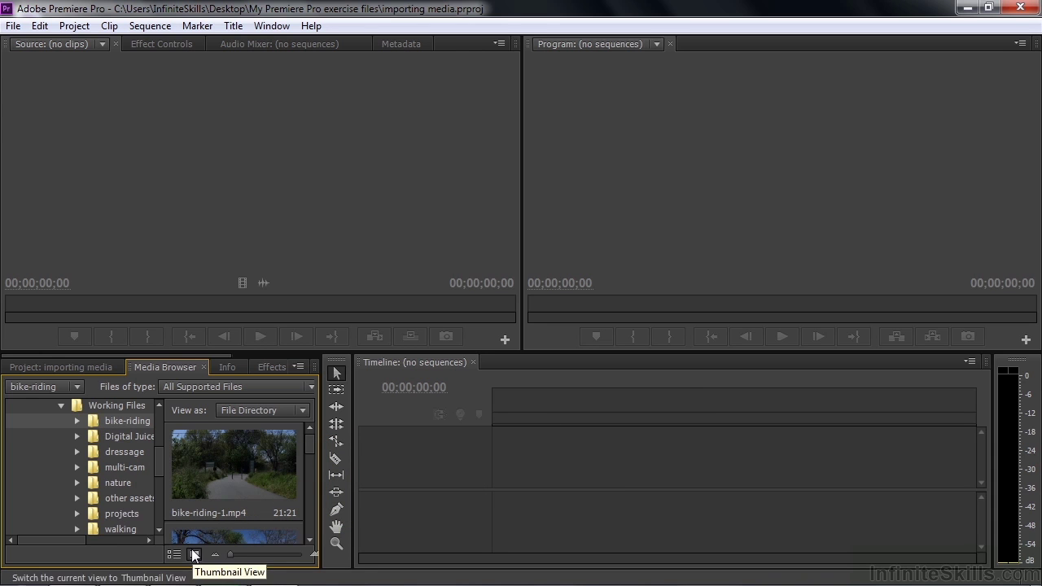
{"action": "left_click", "coordinate": [40, 367]}
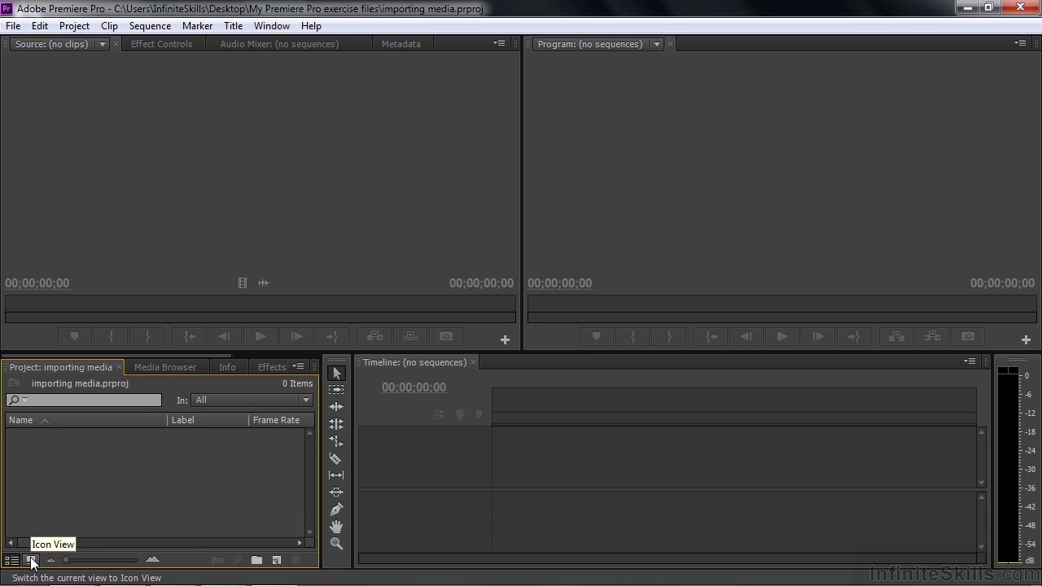
{"action": "left_click", "coordinate": [180, 367]}
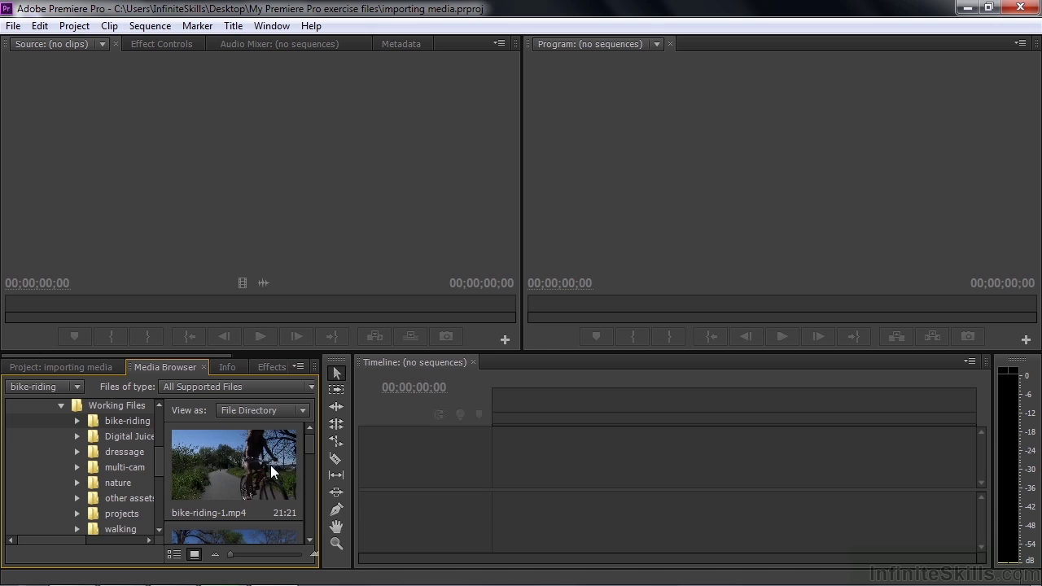
{"action": "left_click", "coordinate": [225, 458]}
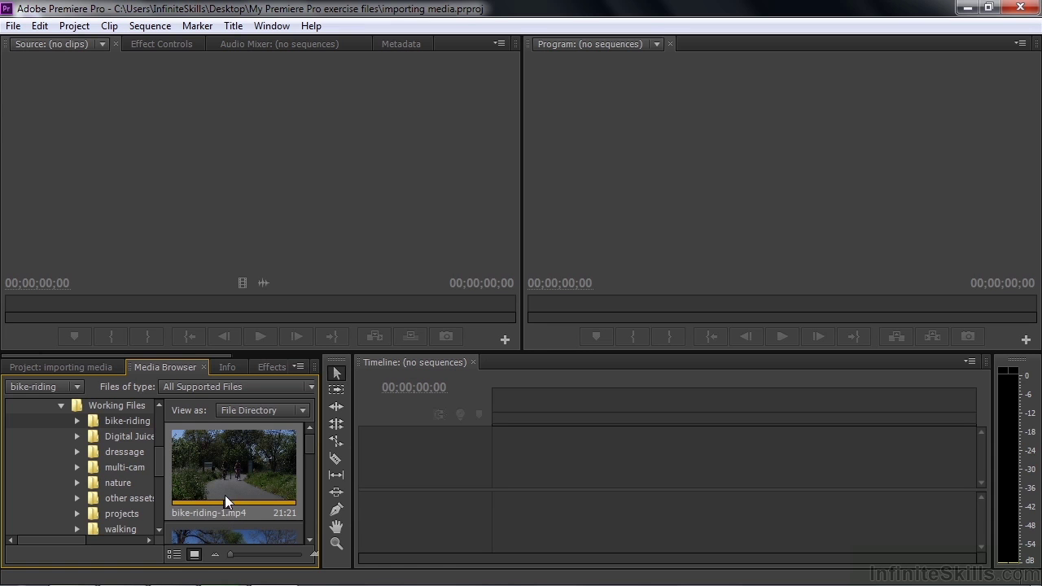
{"action": "left_click_drag", "start_coordinate": [225, 501], "coordinate": [198, 506]}
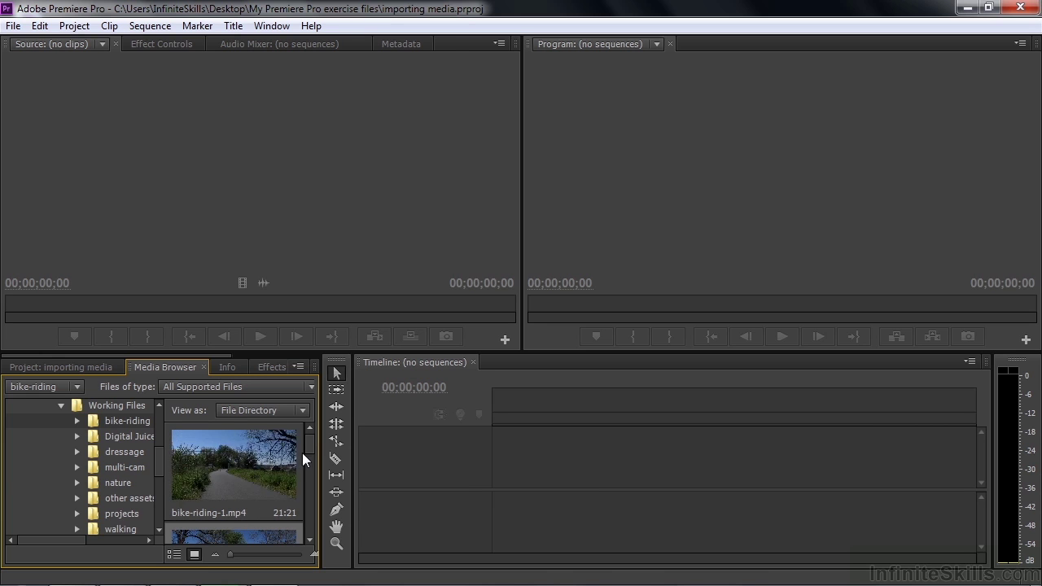
Import the bike-riding-2.mp4 clip from the Media Browser and check it among the project items
{"action": "left_click_drag", "start_coordinate": [308, 449], "coordinate": [306, 463]}
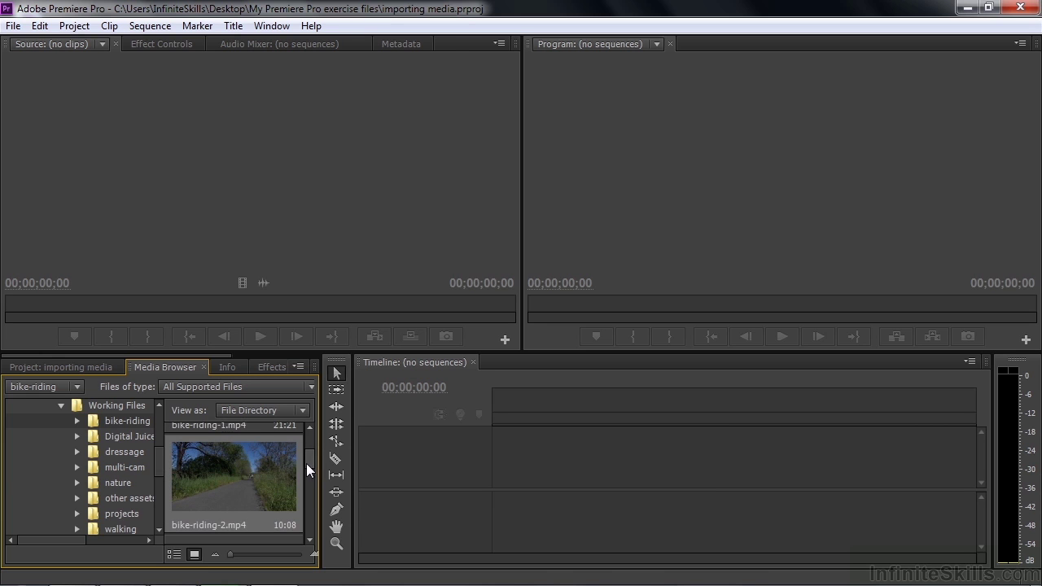
{"action": "right_click", "coordinate": [238, 473]}
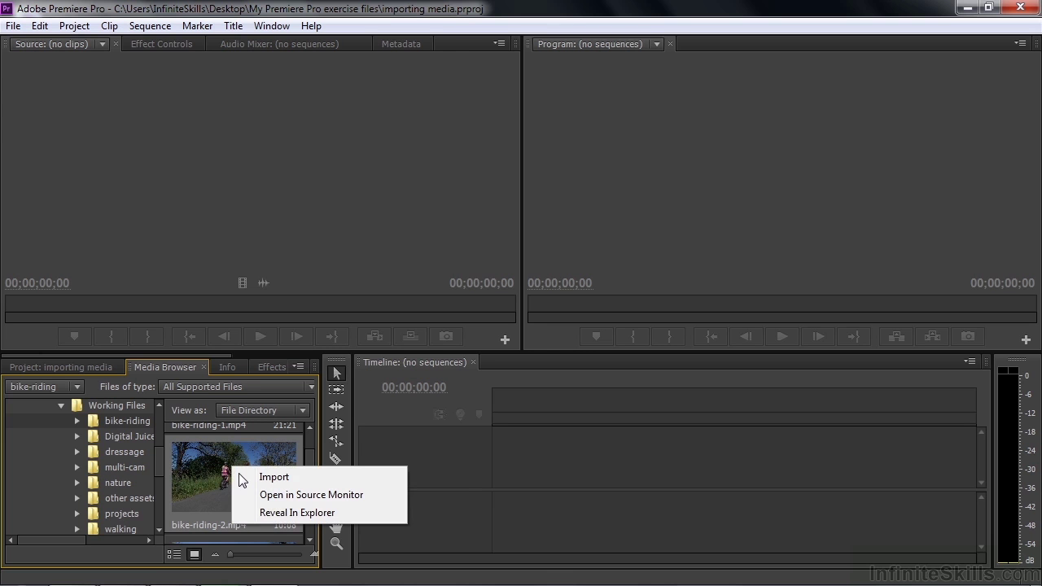
{"action": "left_click", "coordinate": [272, 478]}
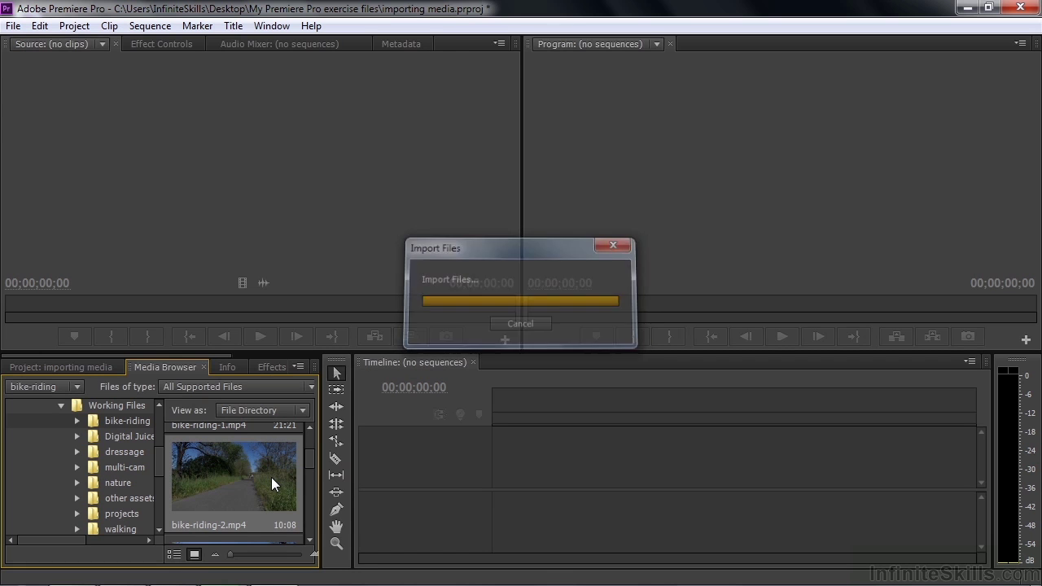
{"action": "left_click", "coordinate": [90, 367]}
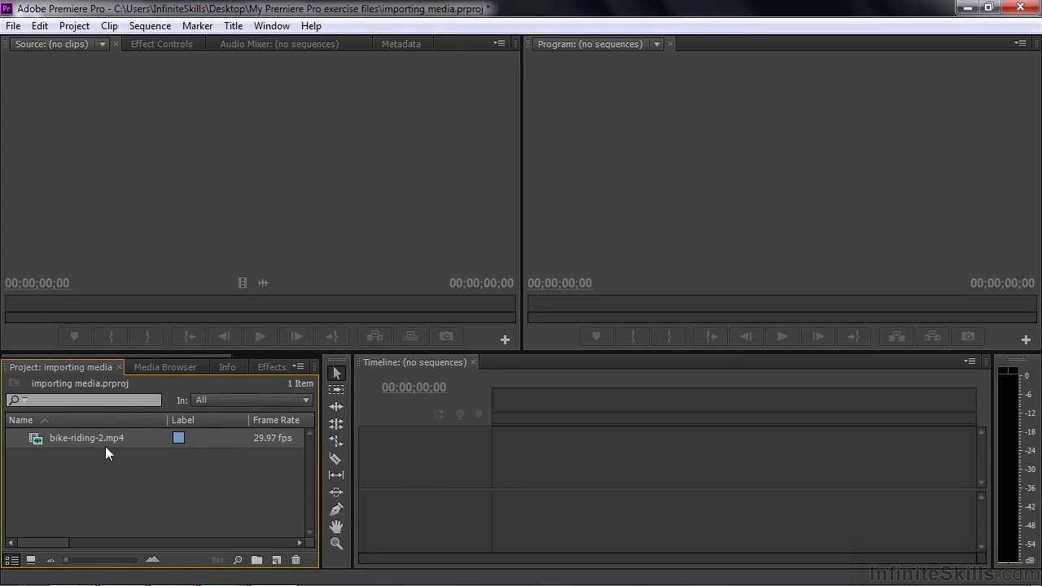
Enlarge the Media Browser and its clip thumbnails to get a big preview of bike-riding-3.mp4
{"action": "left_click", "coordinate": [170, 367]}
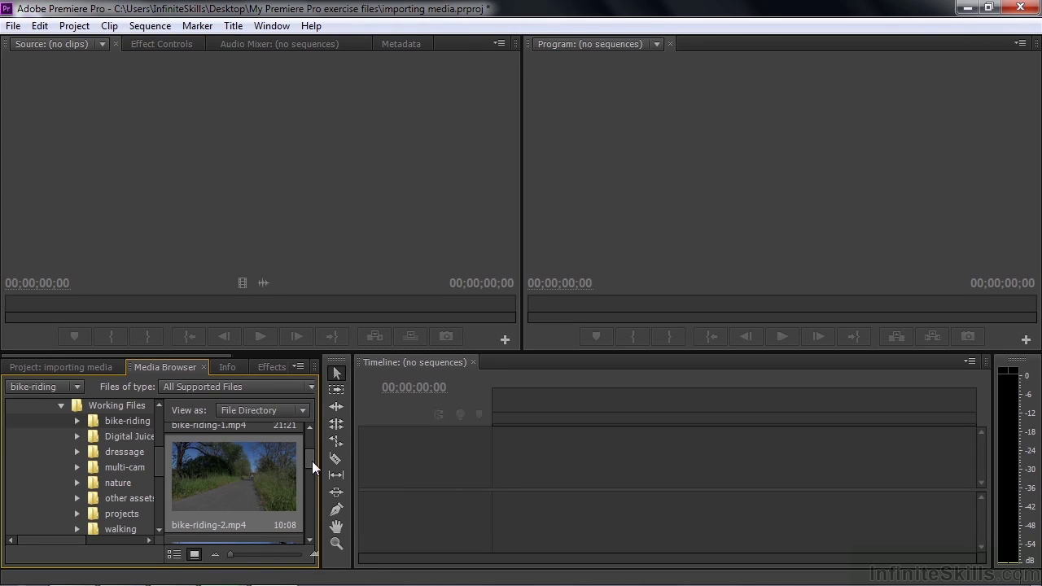
{"action": "scroll", "coordinate": [309, 458], "scroll_direction": "down", "scroll_amount": 2}
{"action": "scroll", "coordinate": [309, 455], "scroll_direction": "down", "scroll_amount": 2}
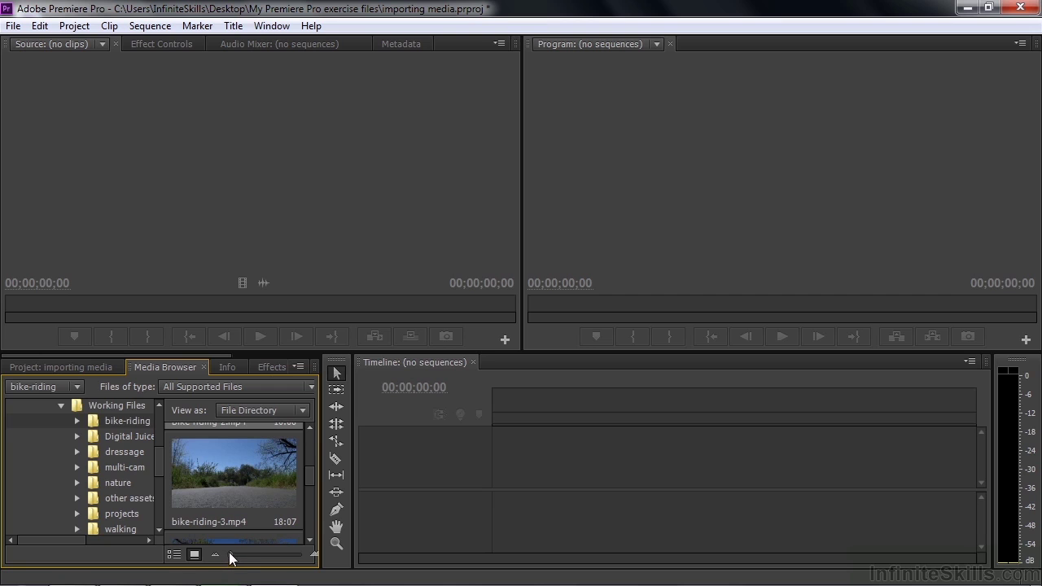
{"action": "left_click_drag", "start_coordinate": [257, 559], "coordinate": [284, 555]}
{"action": "left_click_drag", "start_coordinate": [185, 351], "coordinate": [199, 200]}
{"action": "left_click_drag", "start_coordinate": [319, 350], "coordinate": [542, 352]}
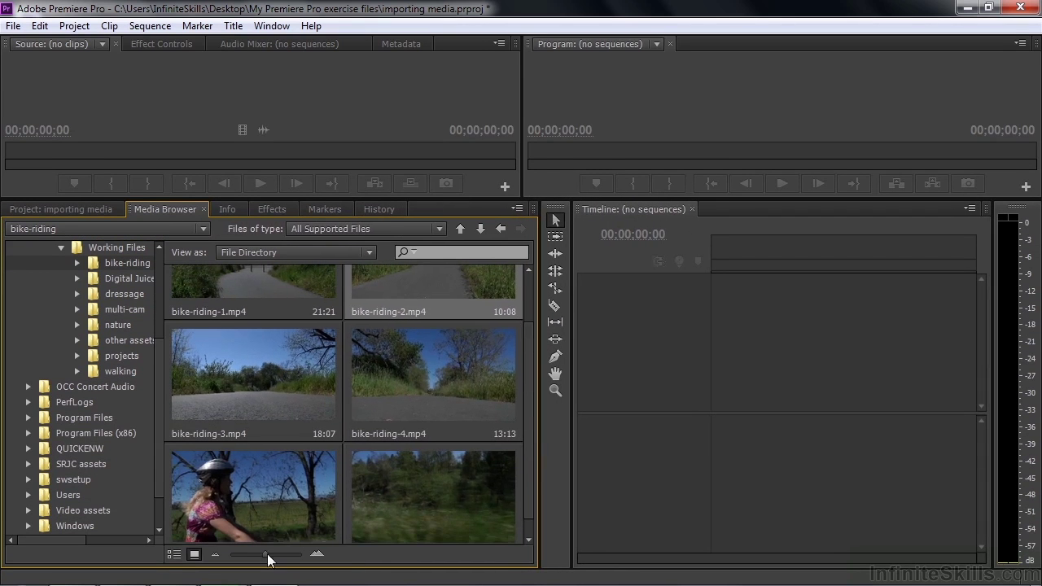
{"action": "left_click_drag", "start_coordinate": [267, 554], "coordinate": [279, 556]}
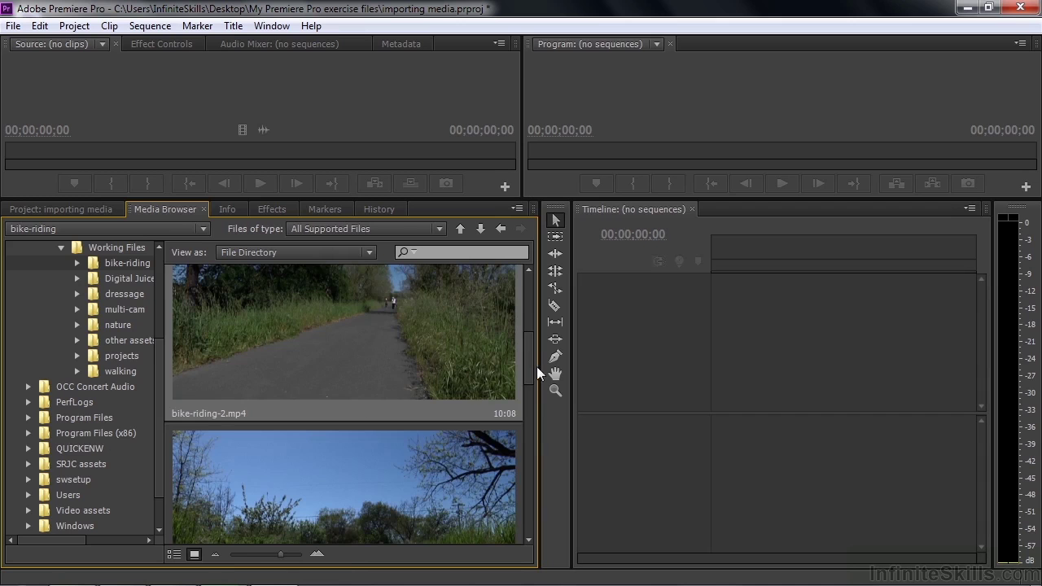
{"action": "left_click_drag", "start_coordinate": [531, 369], "coordinate": [527, 395]}
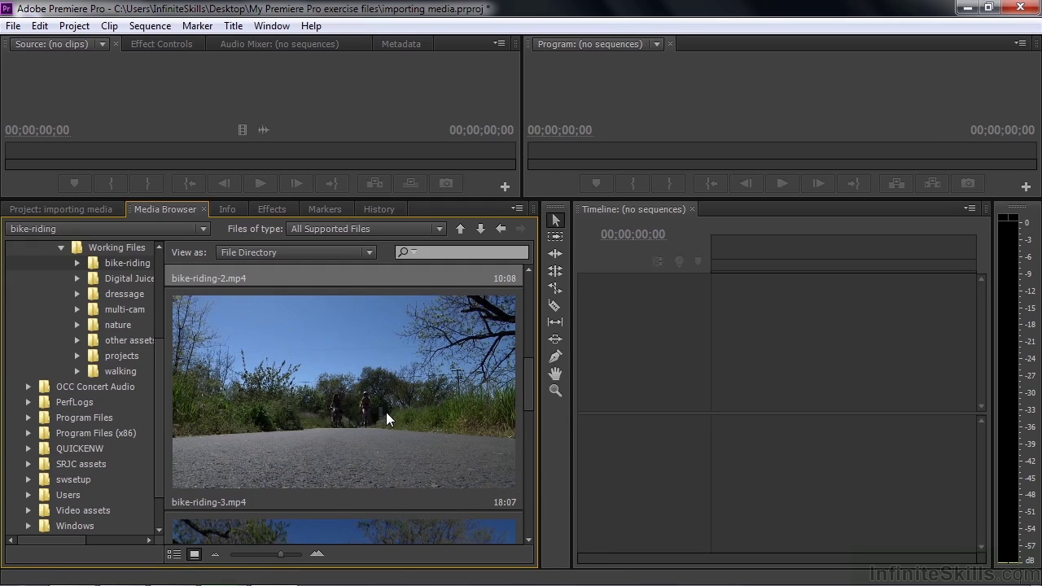
Open bike-riding-3.mp4 in the Source Monitor without importing it, and make the monitor area taller
{"action": "right_click", "coordinate": [323, 403]}
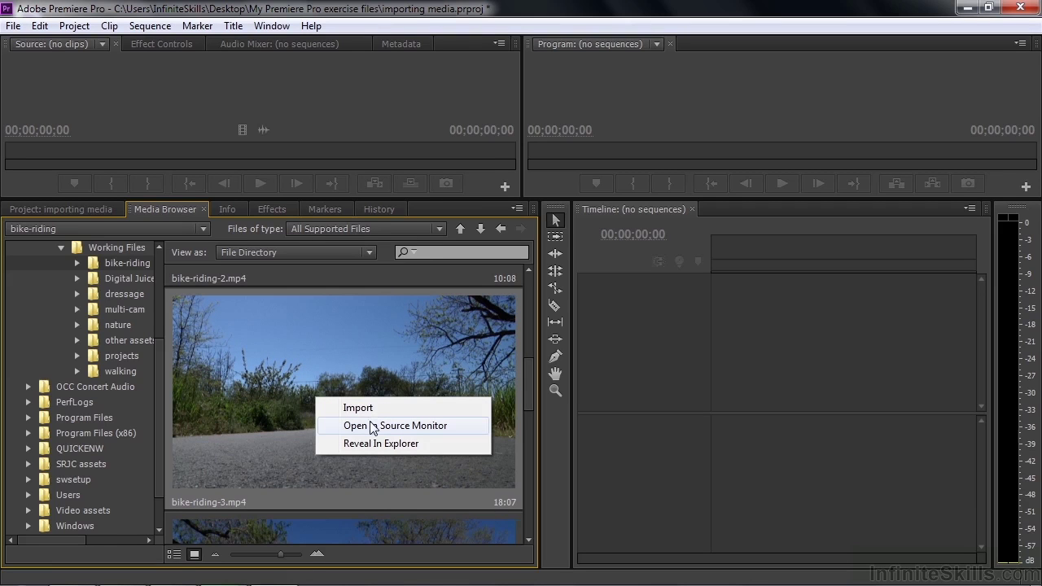
{"action": "left_click", "coordinate": [278, 408]}
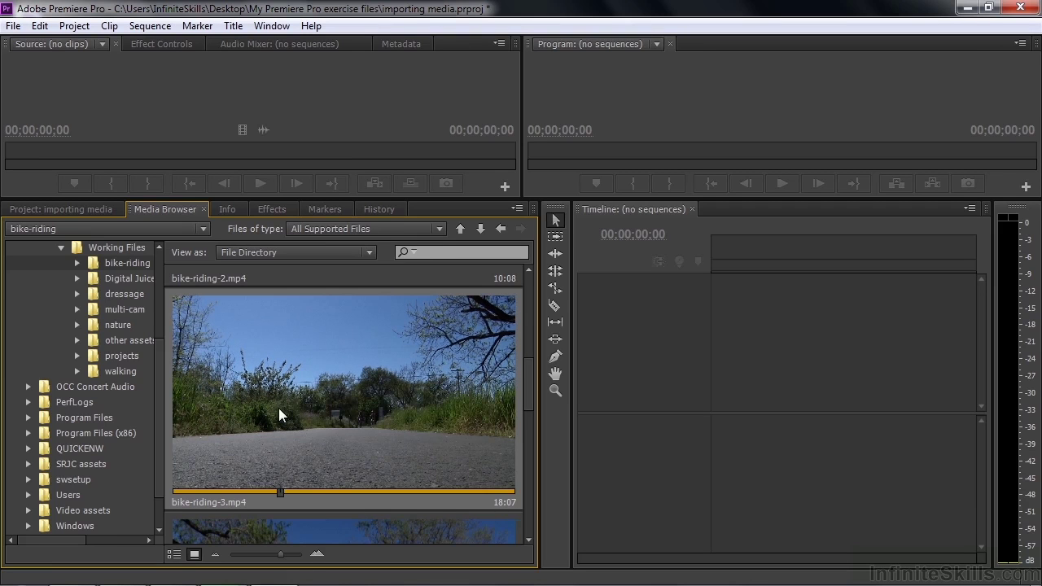
{"action": "double_click", "coordinate": [278, 410]}
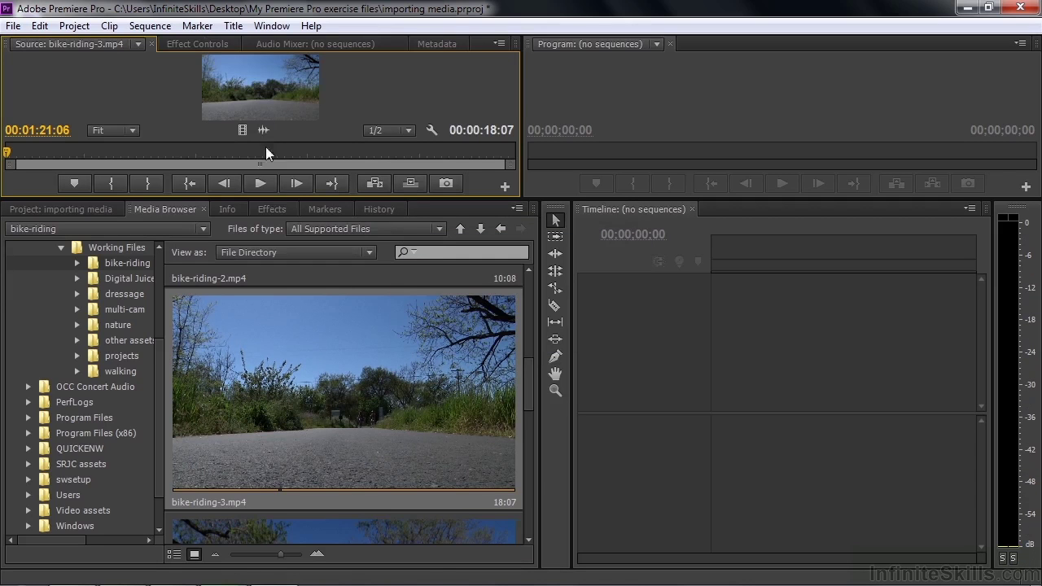
{"action": "left_click_drag", "start_coordinate": [271, 200], "coordinate": [236, 421]}
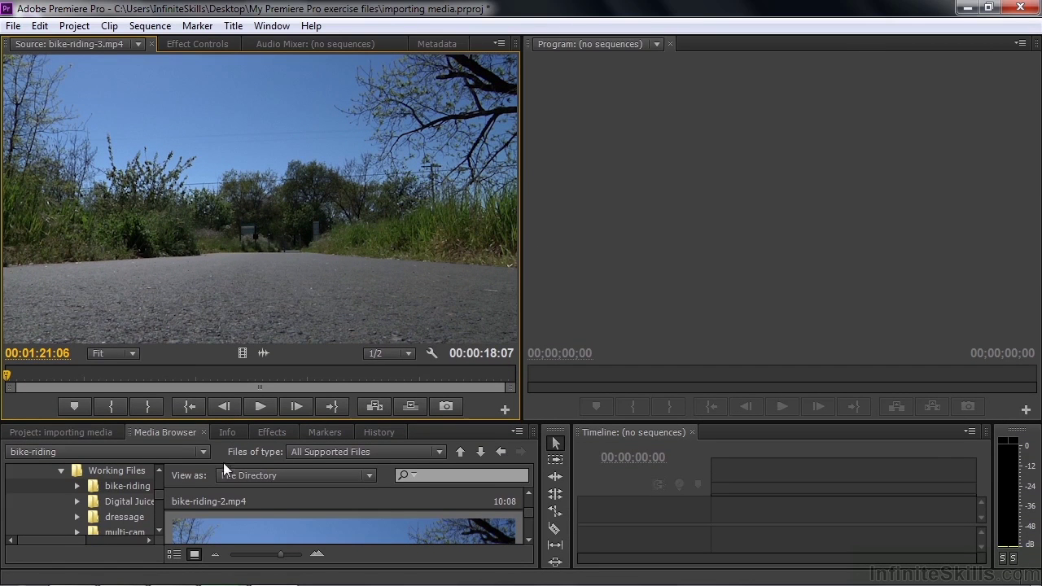
Mark an In point at 00:01:26:23 and an Out point at 00:01:37:06 on bike-riding-3.mp4 in the Source Monitor
{"action": "left_click", "coordinate": [65, 429]}
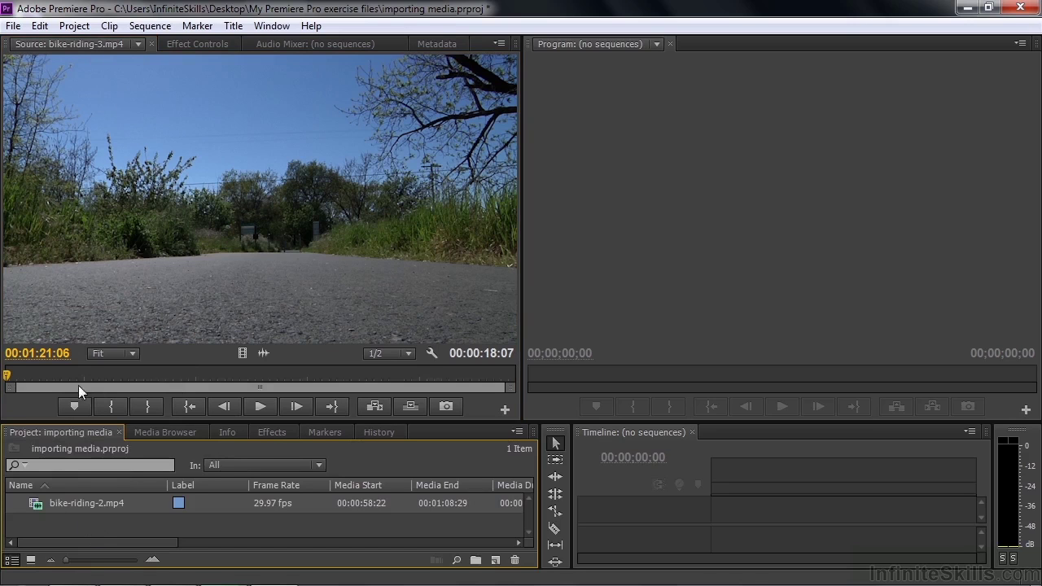
{"action": "left_click_drag", "start_coordinate": [7, 375], "coordinate": [131, 383]}
{"action": "mouse_move", "coordinate": [170, 376]}
{"action": "left_mouse_down"}
{"action": "mouse_move", "coordinate": [105, 381]}
{"action": "mouse_move", "coordinate": [160, 384]}
{"action": "left_mouse_up"}
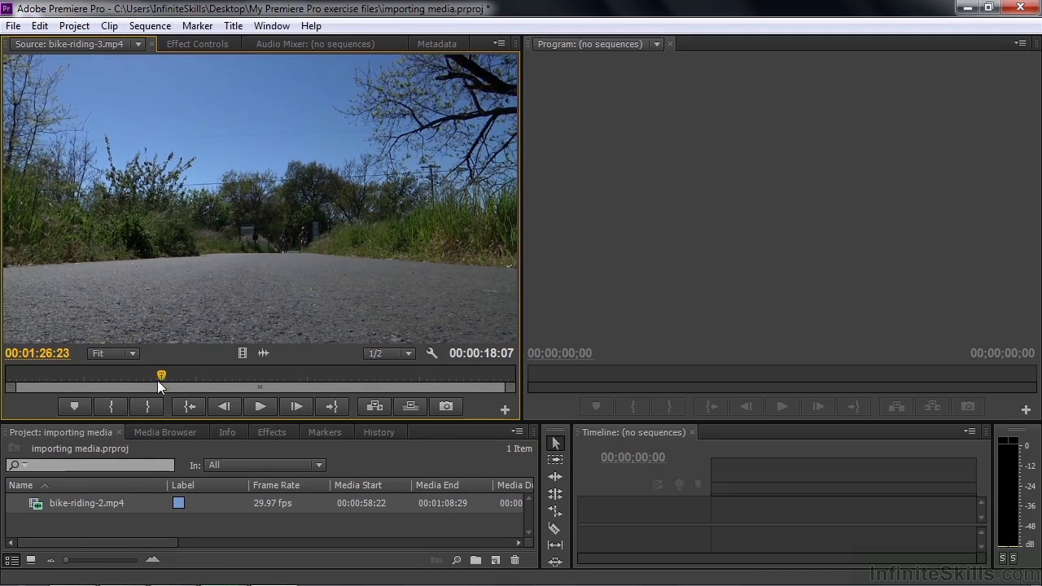
{"action": "left_click", "coordinate": [109, 407]}
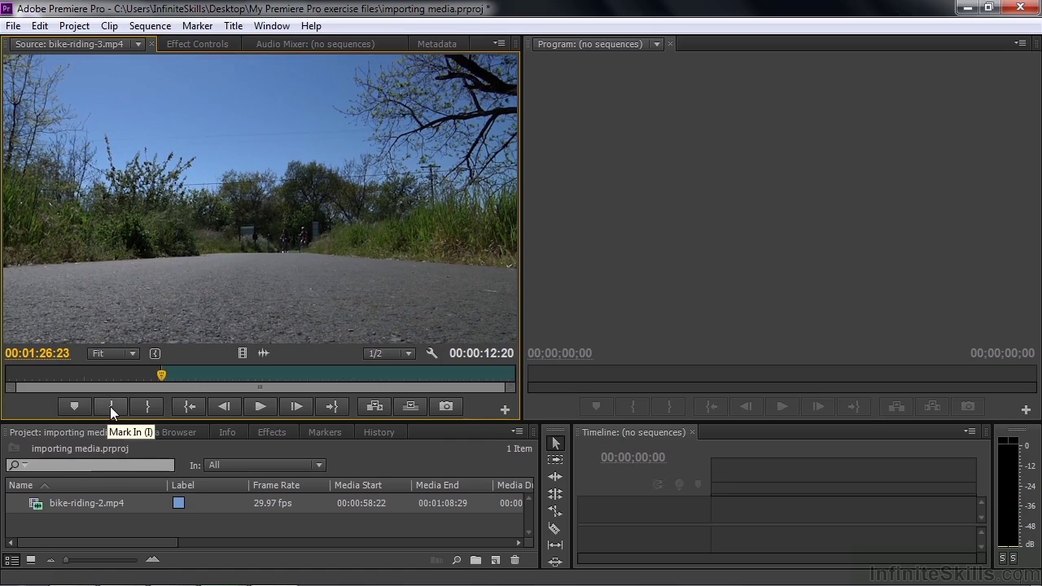
{"action": "left_click_drag", "start_coordinate": [161, 373], "coordinate": [455, 407]}
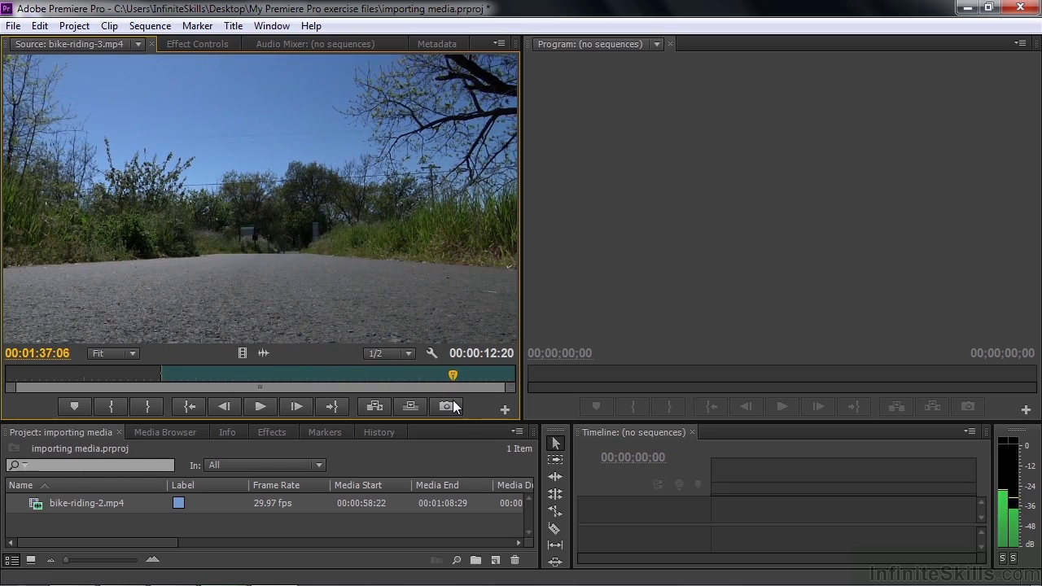
{"action": "left_click", "coordinate": [151, 406]}
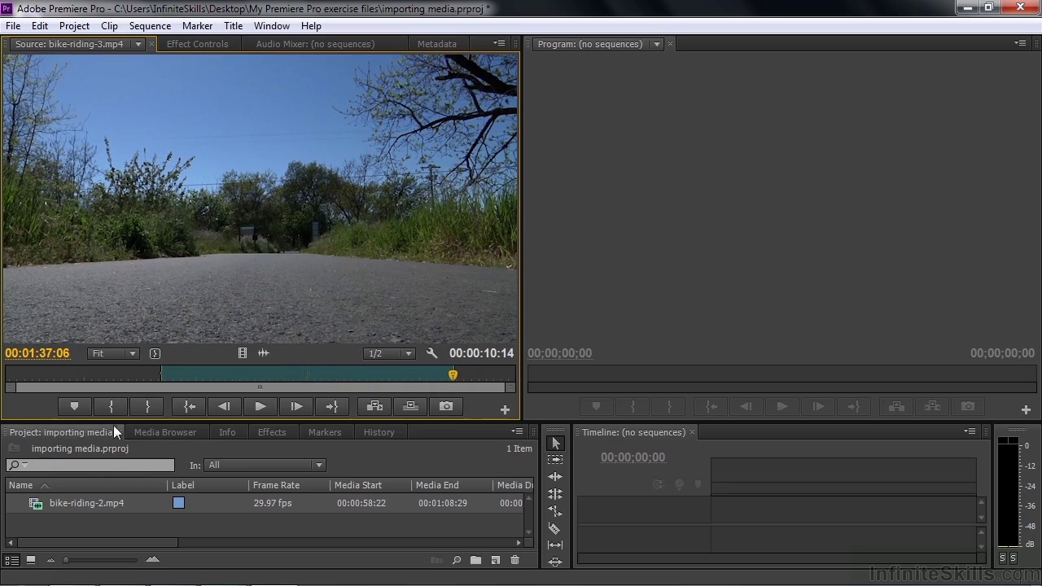
Add the marked bike-riding-3.mp4 clip from the Source Monitor to the project and create a matching new sequence from it
{"action": "left_click_drag", "start_coordinate": [173, 334], "coordinate": [53, 533]}
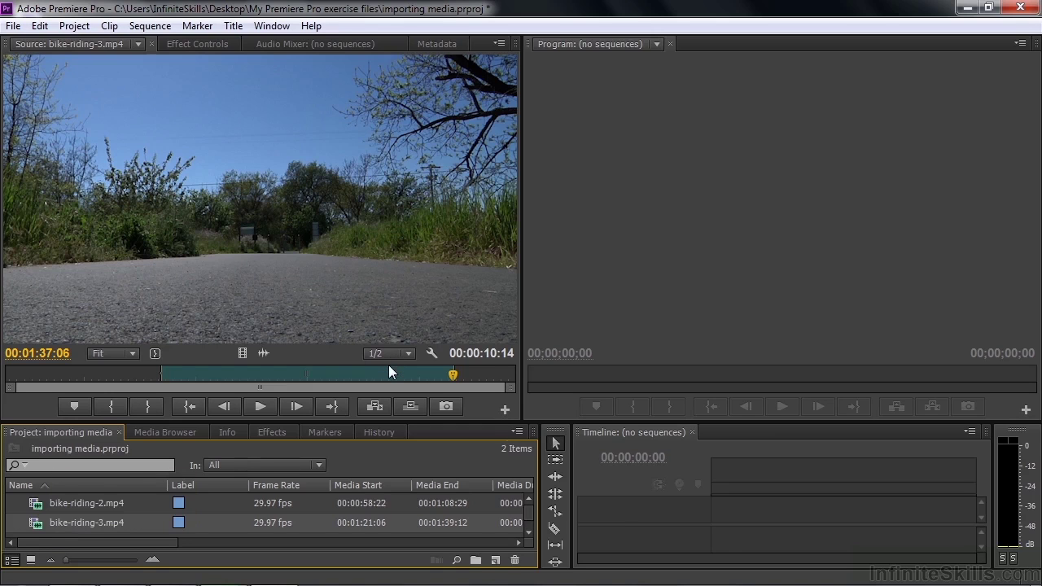
{"action": "left_click_drag", "start_coordinate": [383, 547], "coordinate": [496, 561]}
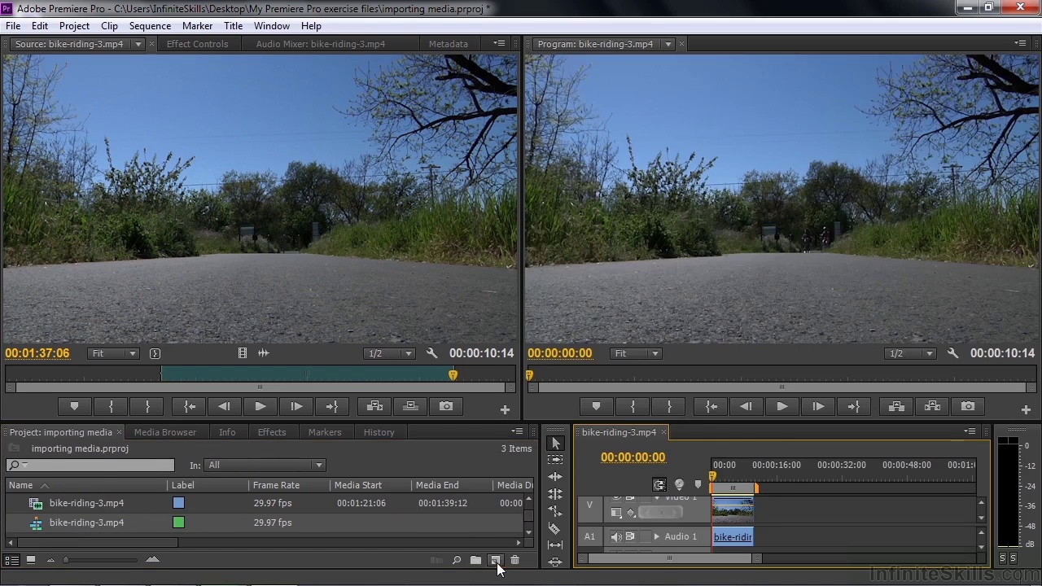
Make the area below the monitors taller and bring the bike-riding clips back into view in the Media Browser
{"action": "mouse_move", "coordinate": [712, 476]}
{"action": "left_mouse_down"}
{"action": "mouse_move", "coordinate": [722, 488]}
{"action": "mouse_move", "coordinate": [755, 488]}
{"action": "mouse_move", "coordinate": [709, 488]}
{"action": "left_mouse_up"}
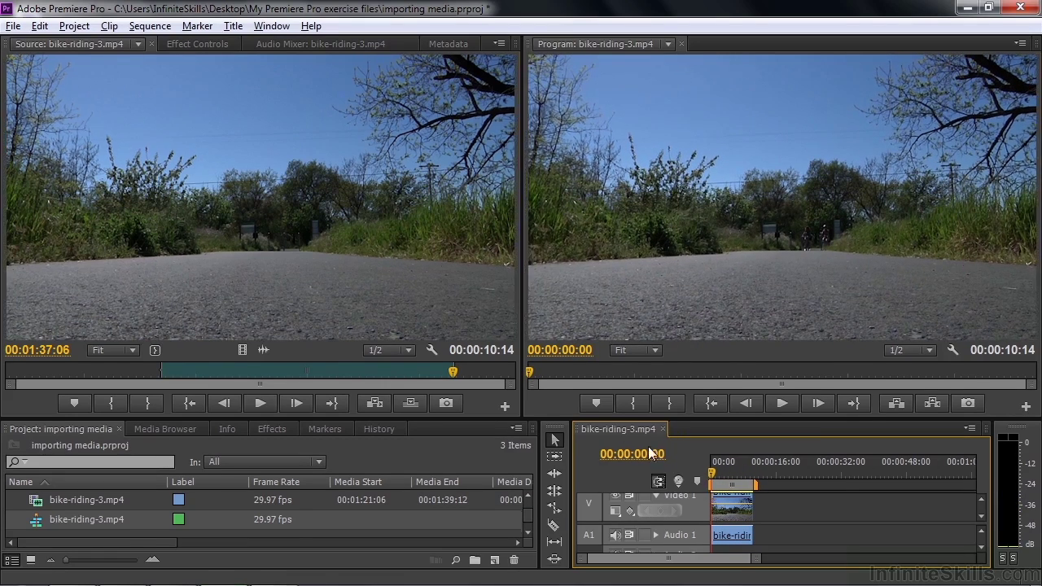
{"action": "left_click_drag", "start_coordinate": [500, 417], "coordinate": [493, 342]}
{"action": "left_click", "coordinate": [174, 355]}
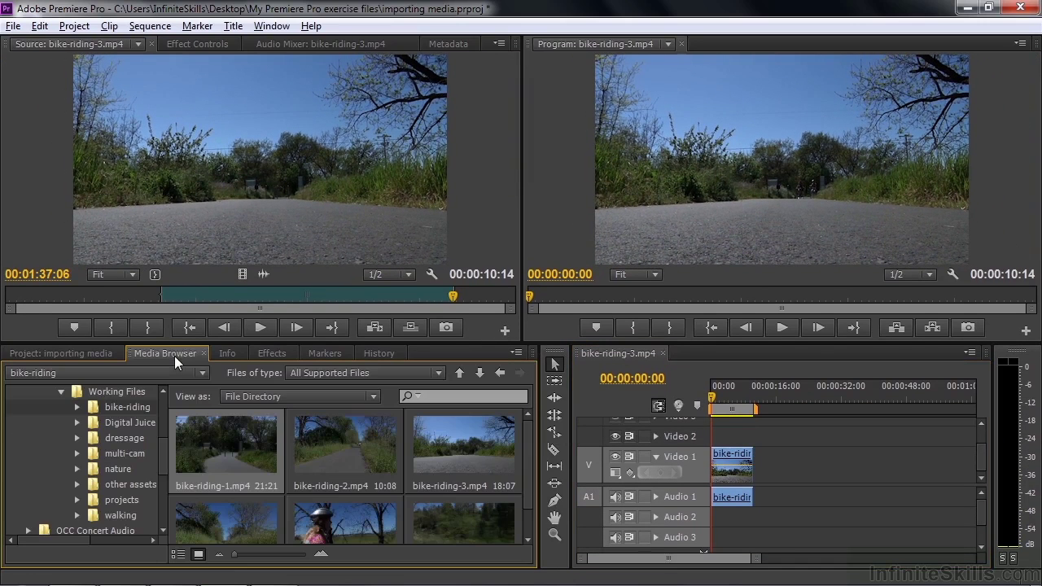
Place bike-riding-6.mp4 from the Media Browser directly after bike-riding-3.mp4 on Video 1, and check the project's media list
{"action": "left_click_drag", "start_coordinate": [528, 455], "coordinate": [529, 498]}
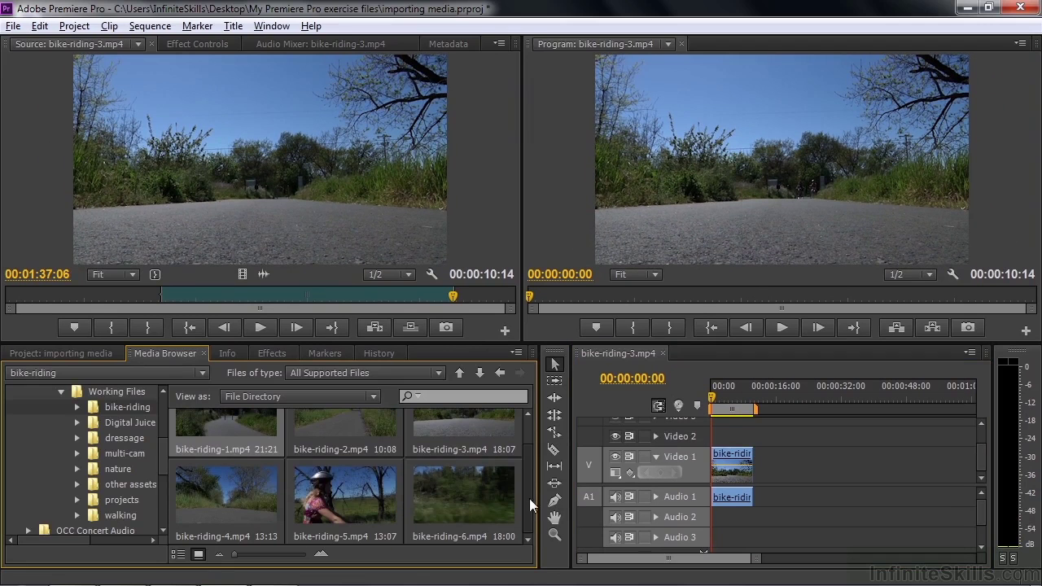
{"action": "right_click", "coordinate": [461, 491]}
{"action": "left_click", "coordinate": [443, 489]}
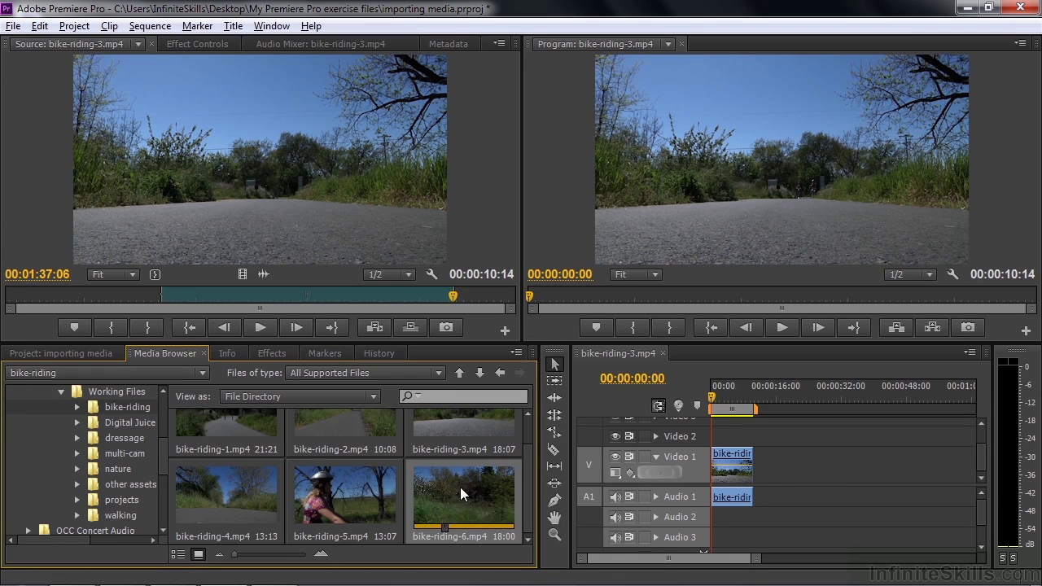
{"action": "left_click_drag", "start_coordinate": [460, 486], "coordinate": [762, 472]}
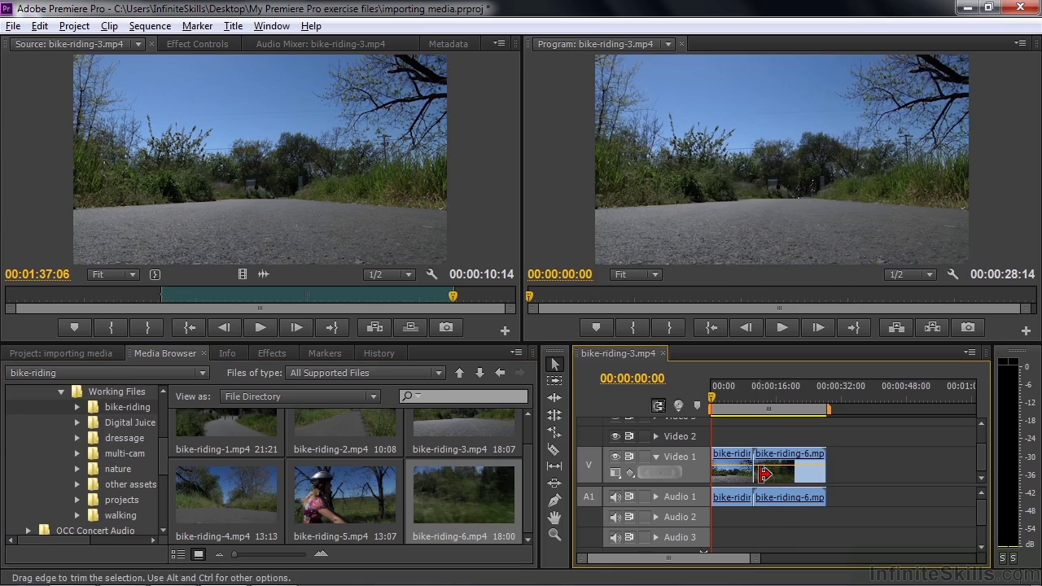
{"action": "left_click", "coordinate": [51, 354]}
{"action": "mouse_move", "coordinate": [120, 493]}
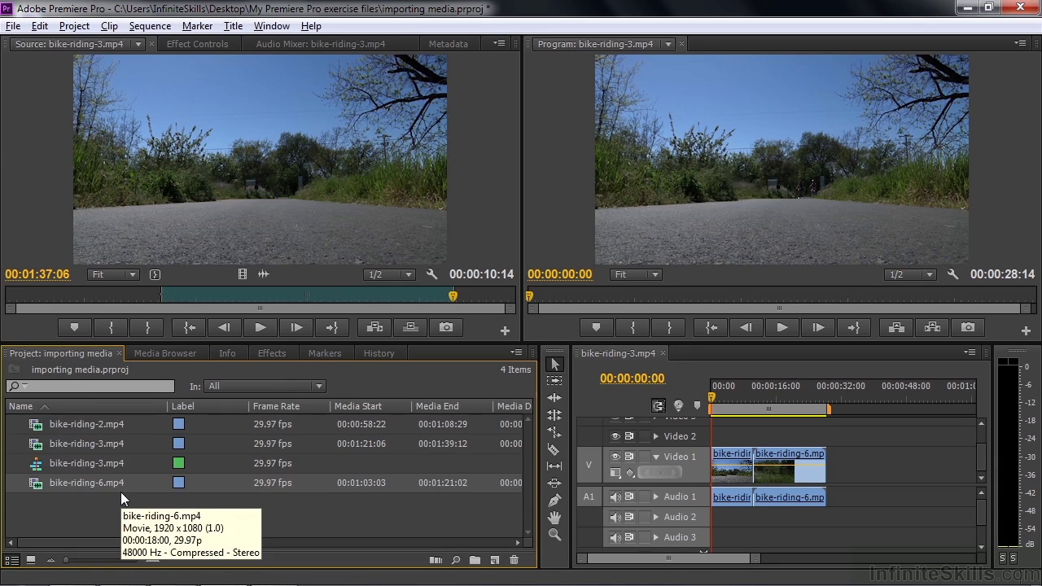
Open bike-riding-5.mp4 from the Media Browser in the Source Monitor and add it to the project
{"action": "left_click", "coordinate": [166, 352]}
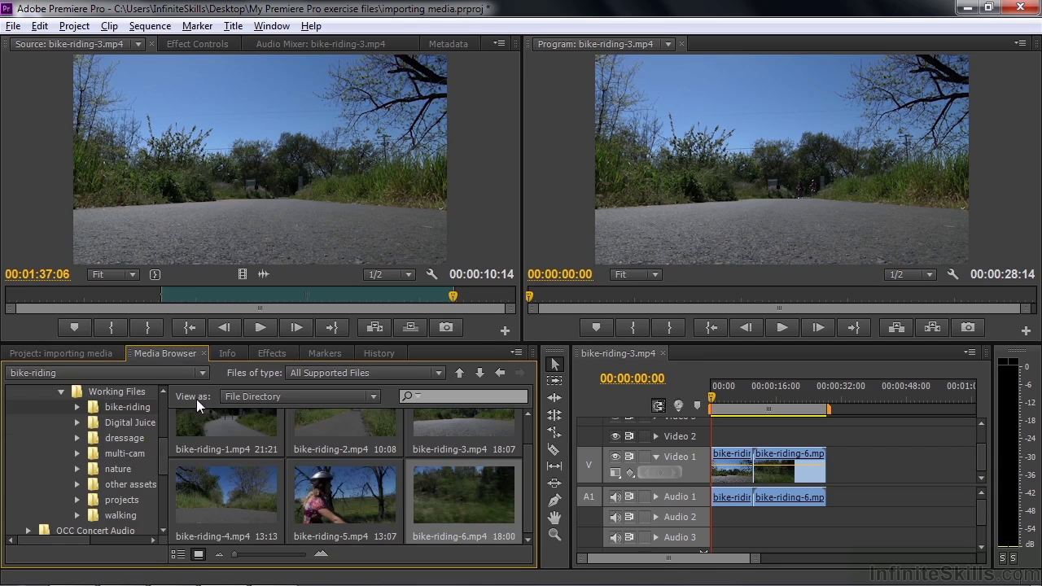
{"action": "double_click", "coordinate": [337, 495]}
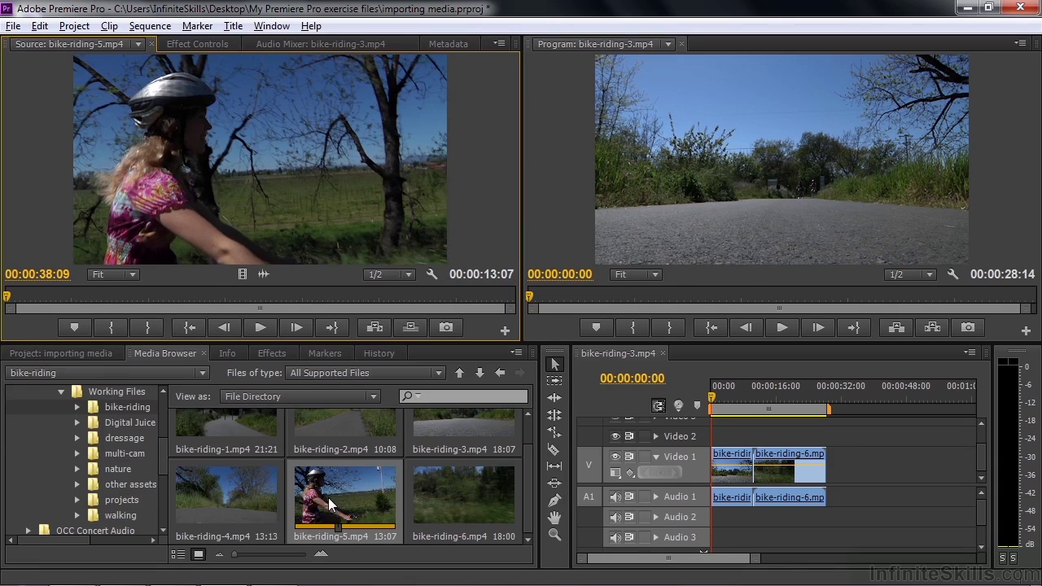
{"action": "left_click", "coordinate": [45, 355]}
{"action": "left_click_drag", "start_coordinate": [92, 452], "coordinate": [92, 524]}
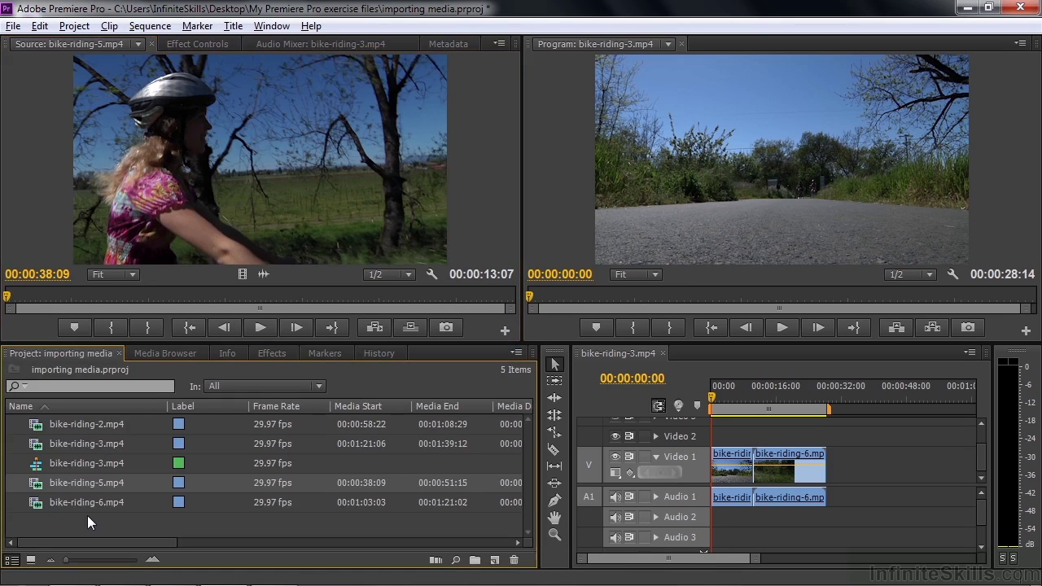